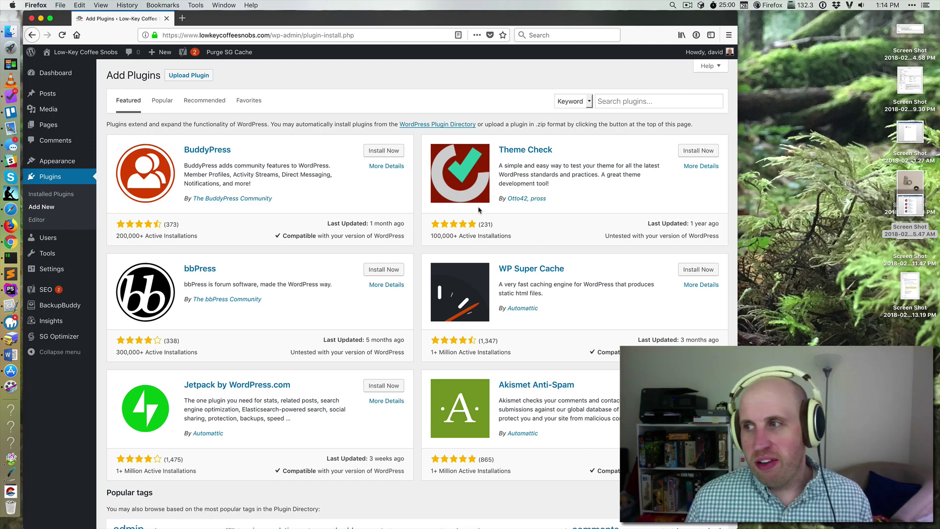
Trash the 'Welcome to the Gutenberg Editor' draft from Posts, then show the Installed Plugins list.
{"action": "left_click", "coordinate": [638, 102]}
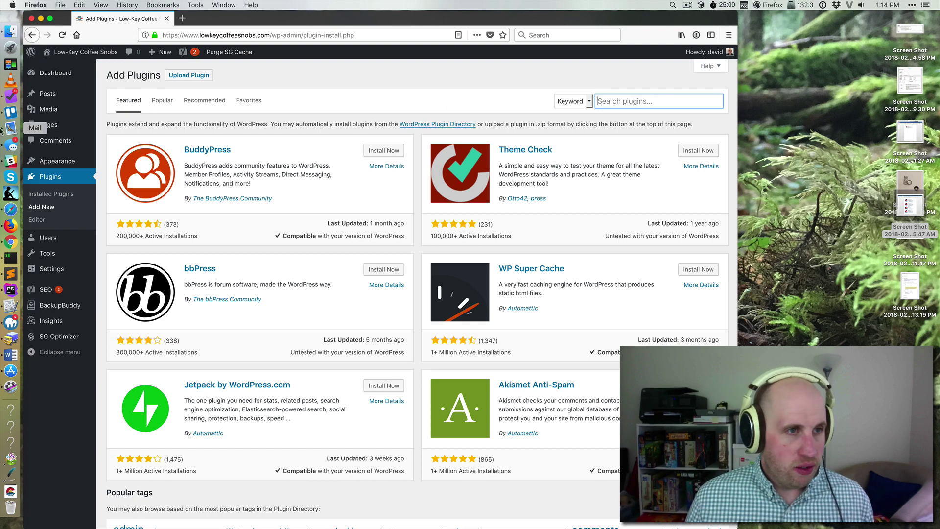
{"action": "left_click", "coordinate": [118, 120]}
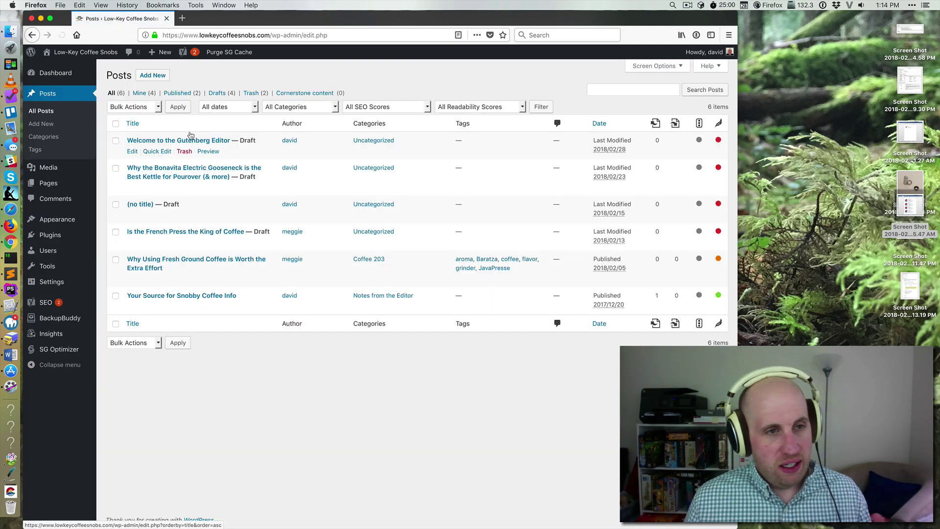
{"action": "left_click", "coordinate": [174, 142]}
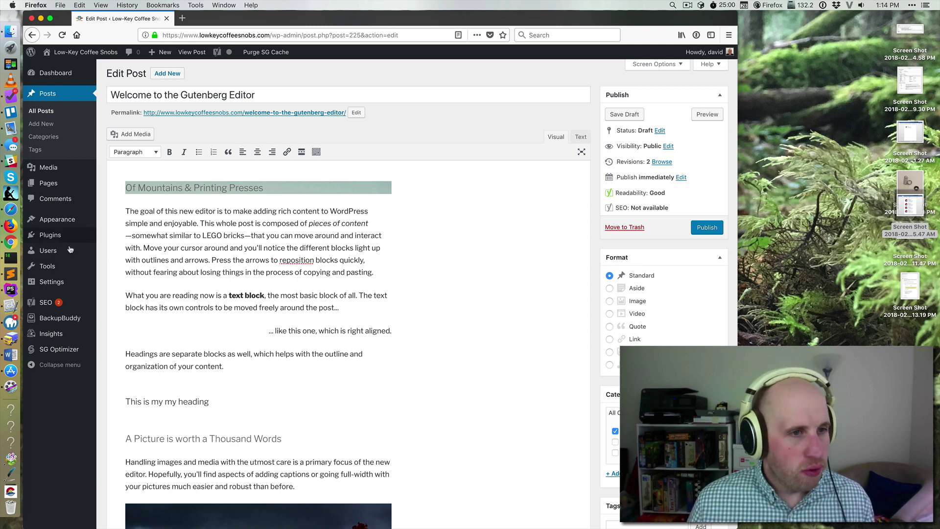
{"action": "left_click", "coordinate": [625, 227]}
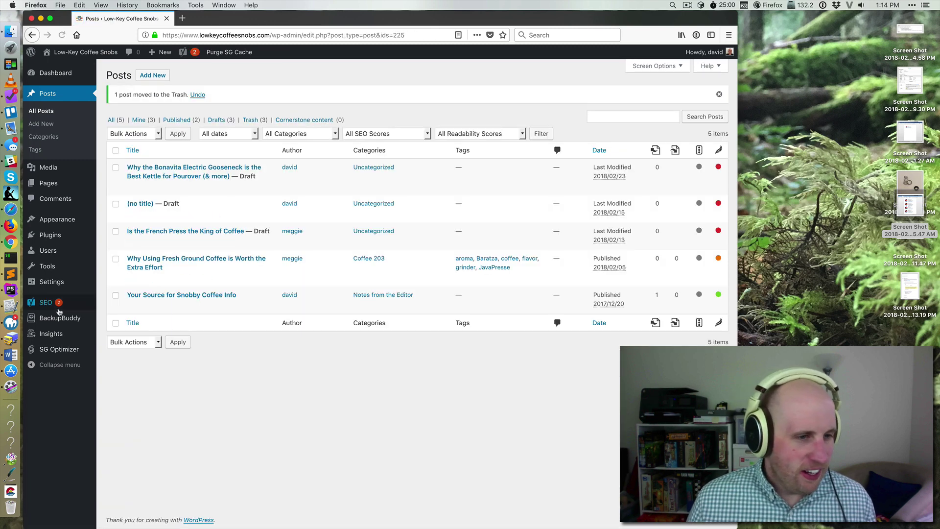
{"action": "left_click", "coordinate": [65, 244]}
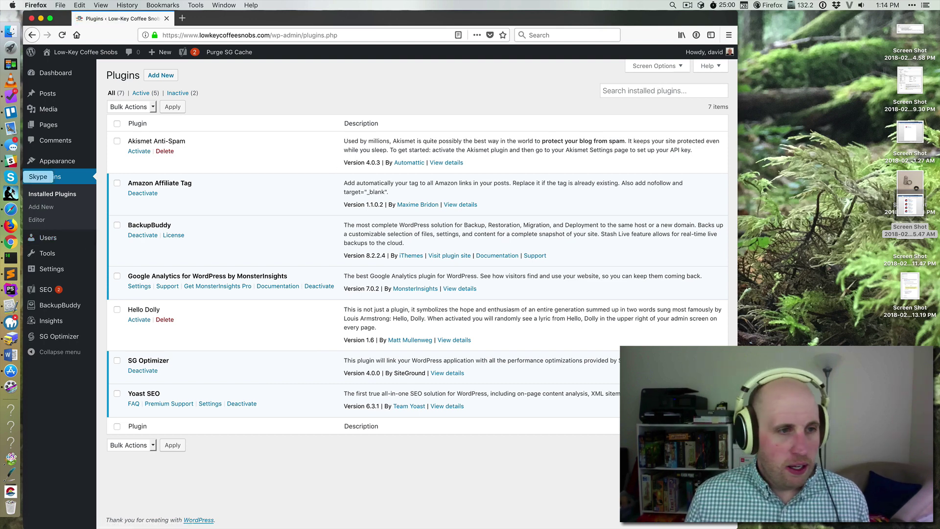
Search Add New plugins for 'gutenberg', then install and activate the Gutenberg plugin.
{"action": "left_click", "coordinate": [39, 207]}
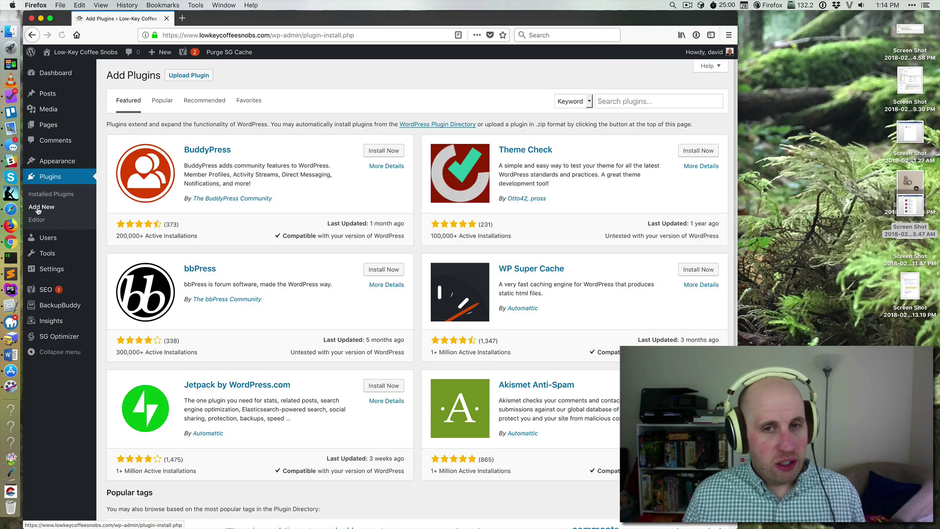
{"action": "left_click", "coordinate": [667, 101]}
{"action": "type", "text": "gu"}
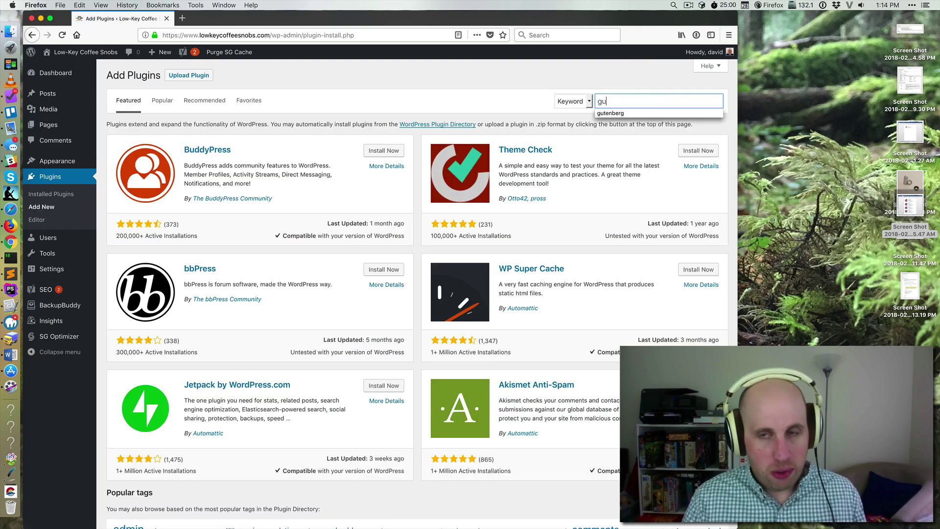
{"action": "type", "text": "tenberg"}
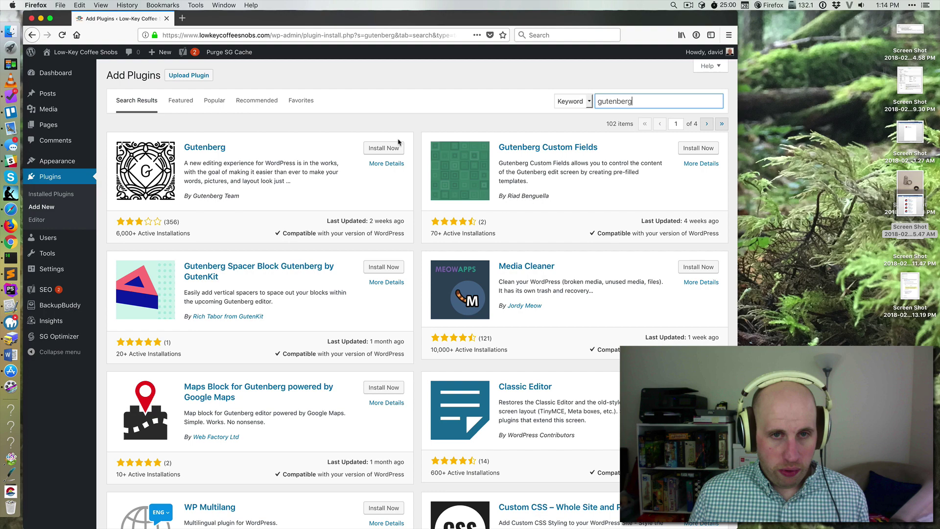
{"action": "left_click", "coordinate": [375, 151]}
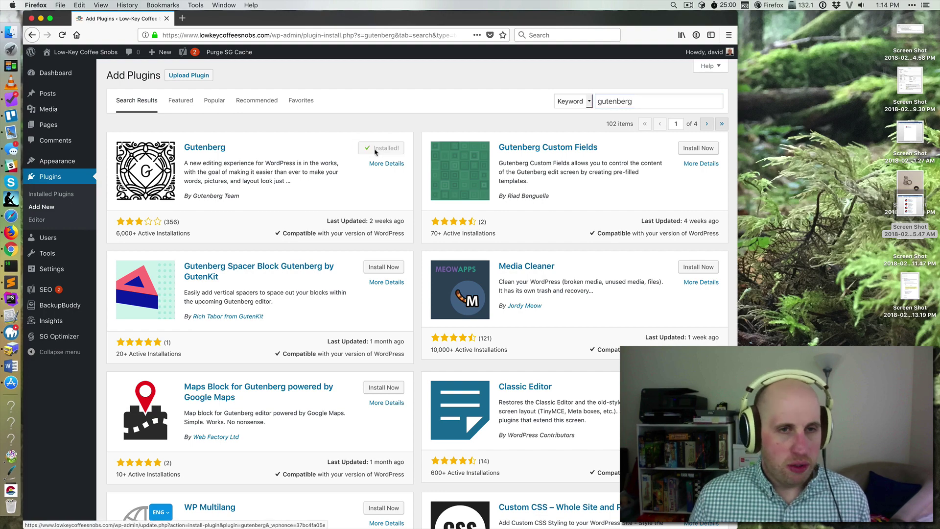
{"action": "left_click", "coordinate": [392, 154]}
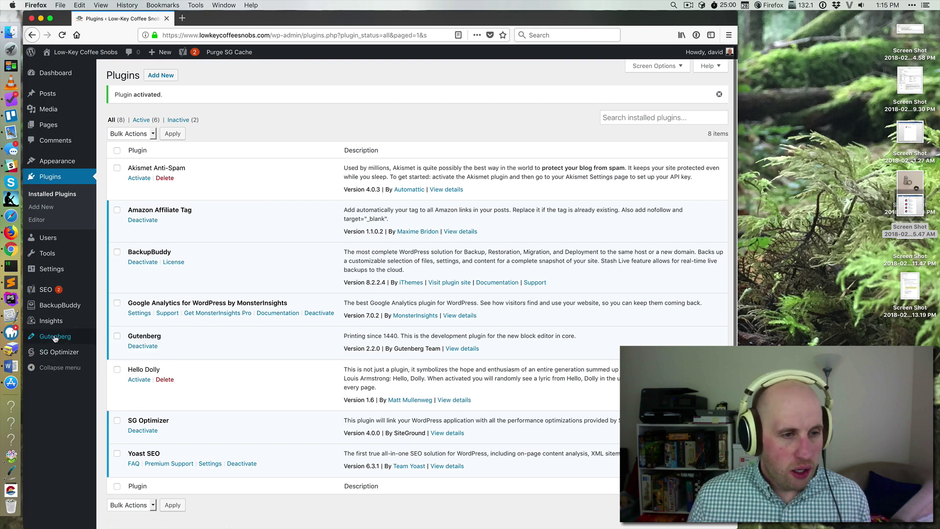
Visit Gutenberg's Feedback survey, go back, then open the Gutenberg Demo post.
{"action": "mouse_move", "coordinate": [49, 337]}
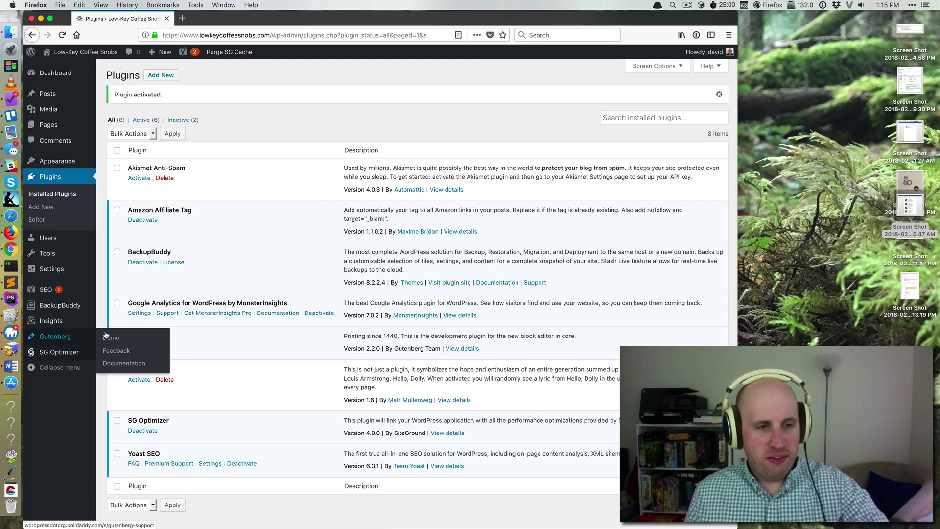
{"action": "mouse_move", "coordinate": [97, 353]}
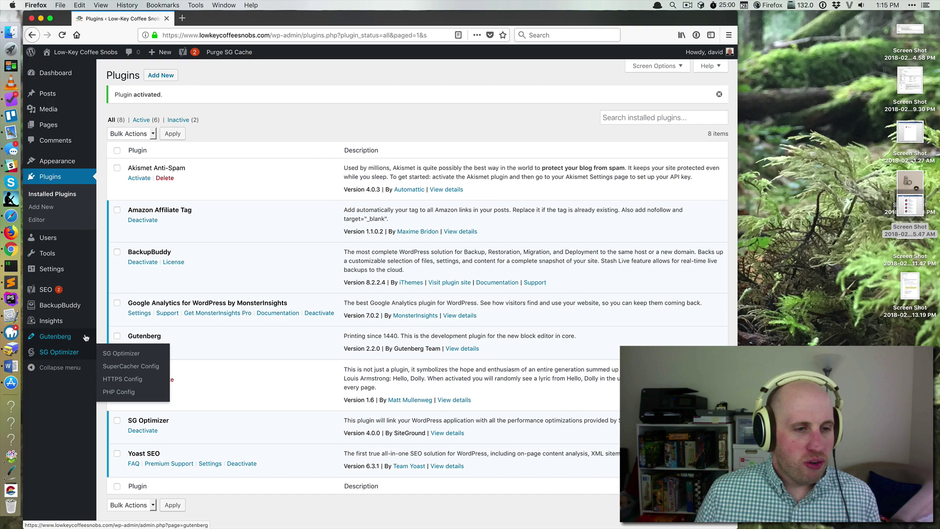
{"action": "mouse_move", "coordinate": [104, 338]}
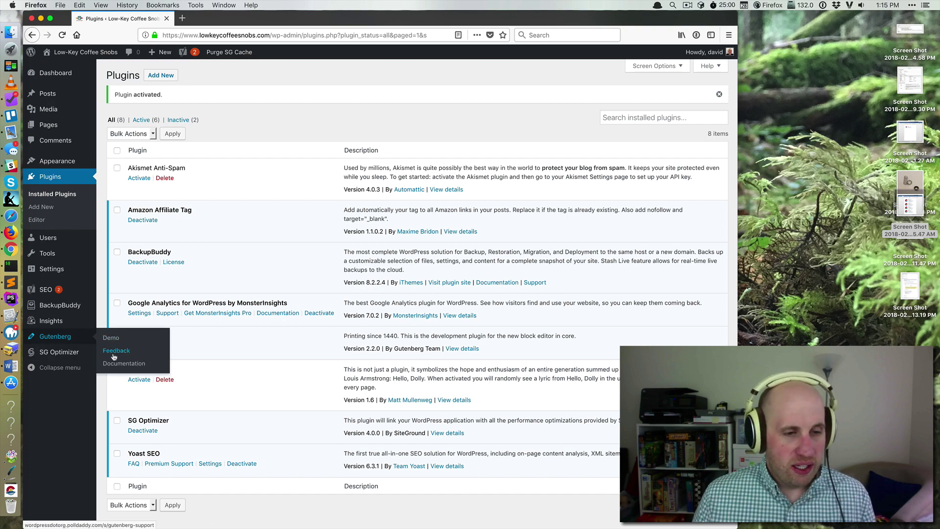
{"action": "left_click", "coordinate": [116, 351]}
{"action": "key", "text": "super+bracketleft"}
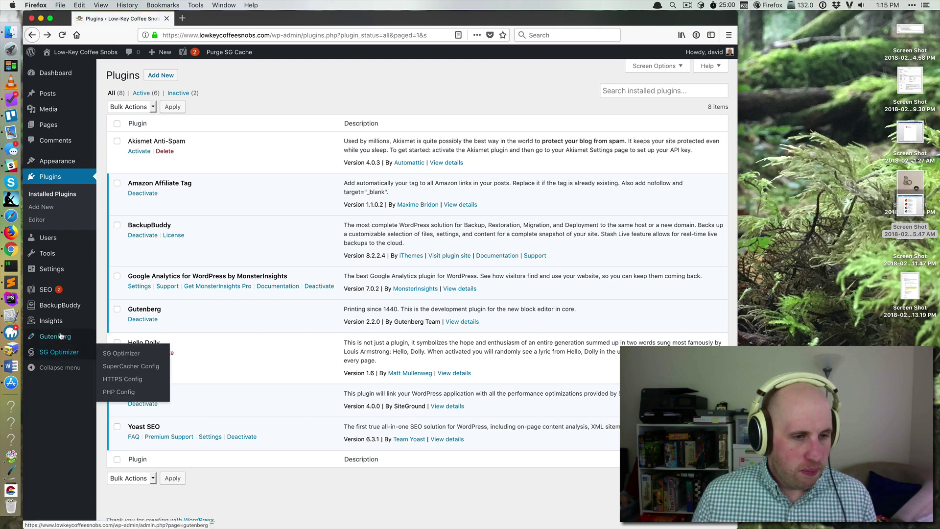
{"action": "left_click", "coordinate": [135, 342]}
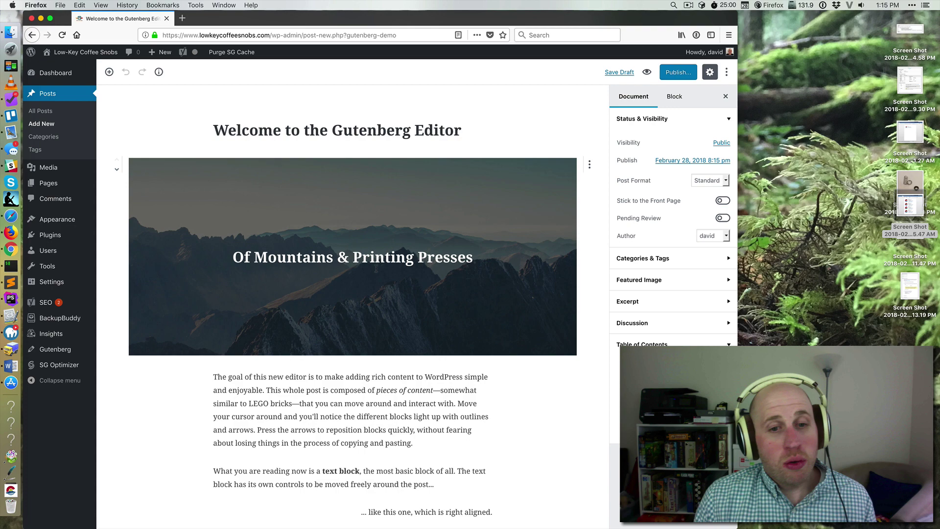
Select the mountain cover image, the right-aligned paragraph and the text-blocks paragraph in the demo.
{"action": "left_click", "coordinate": [501, 277]}
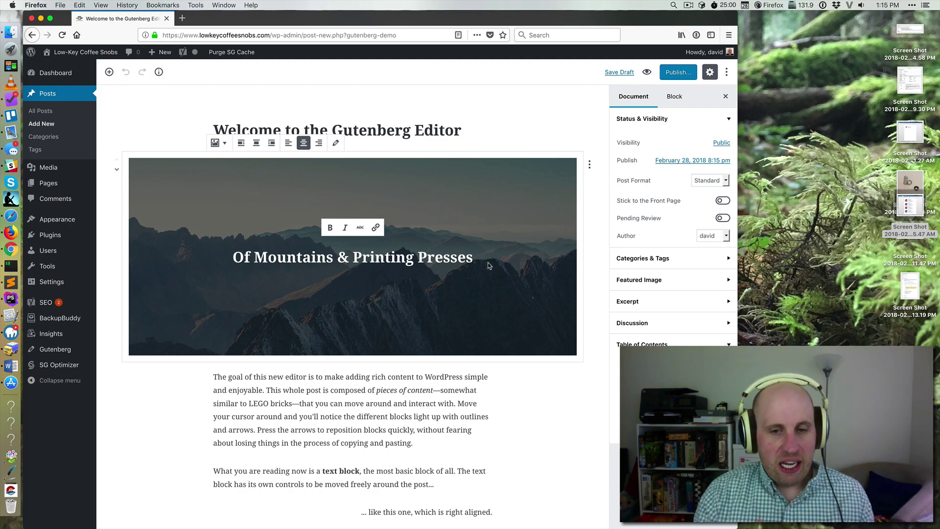
{"action": "scroll", "coordinate": [513, 271], "scroll_direction": "down", "scroll_amount": 7}
{"action": "left_click", "coordinate": [405, 194]}
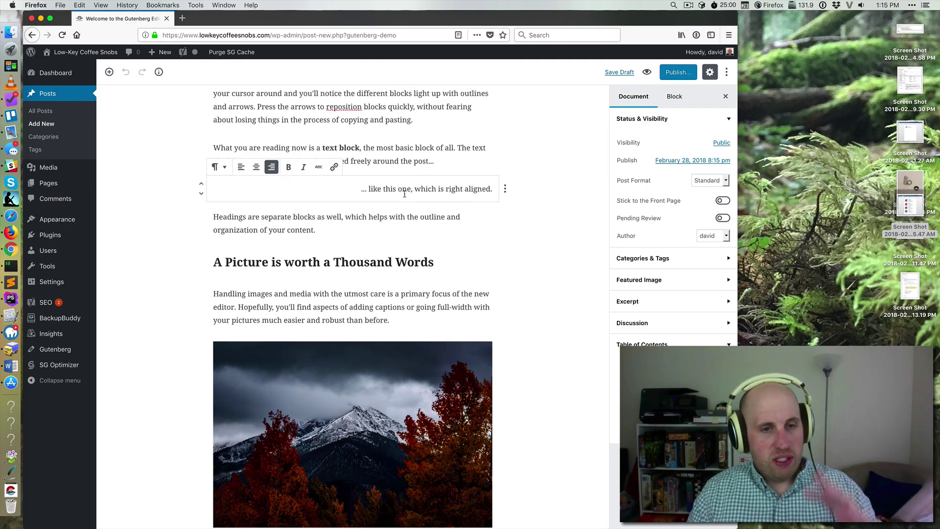
{"action": "left_click", "coordinate": [313, 158]}
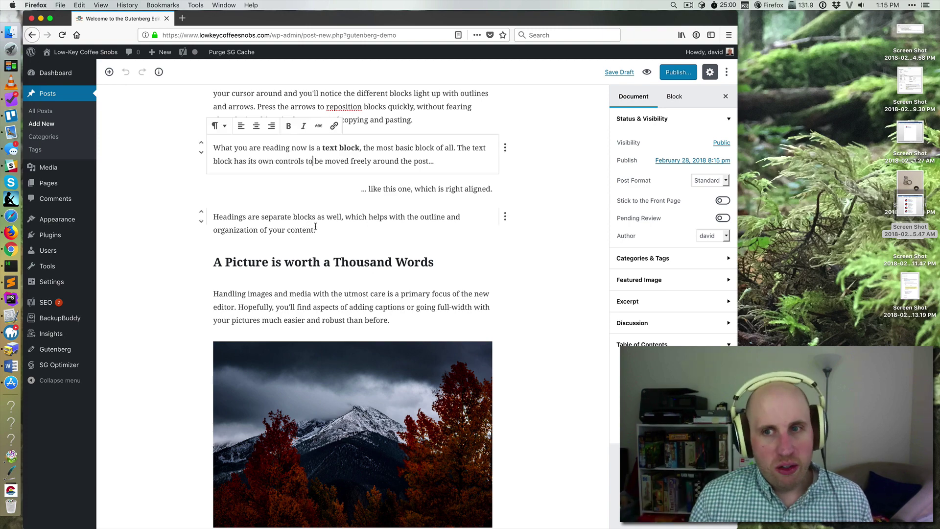
Scroll through the rest of the demo post, then save it as a draft.
{"action": "scroll", "coordinate": [315, 226], "scroll_direction": "down", "scroll_amount": 20}
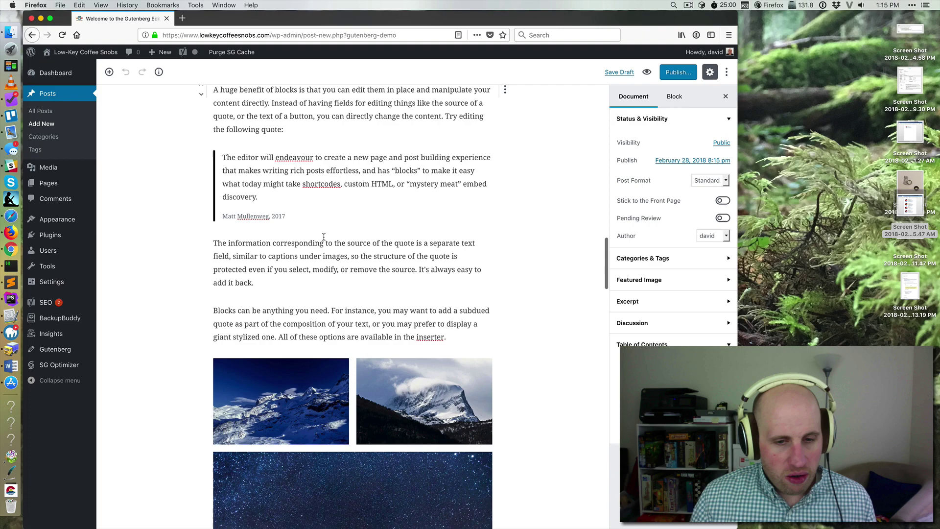
{"action": "scroll", "coordinate": [323, 237], "scroll_direction": "down", "scroll_amount": 10}
{"action": "scroll", "coordinate": [304, 260], "scroll_direction": "up", "scroll_amount": 5}
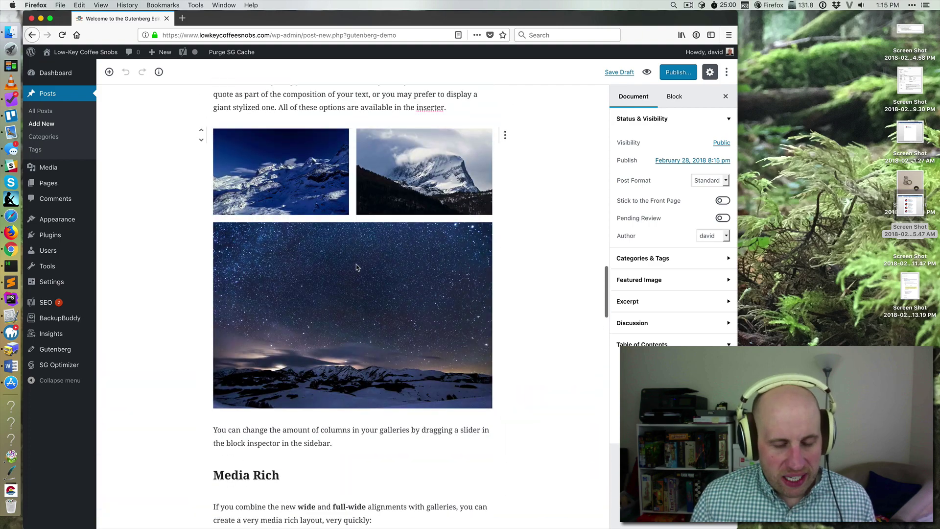
{"action": "scroll", "coordinate": [356, 267], "scroll_direction": "down", "scroll_amount": 7}
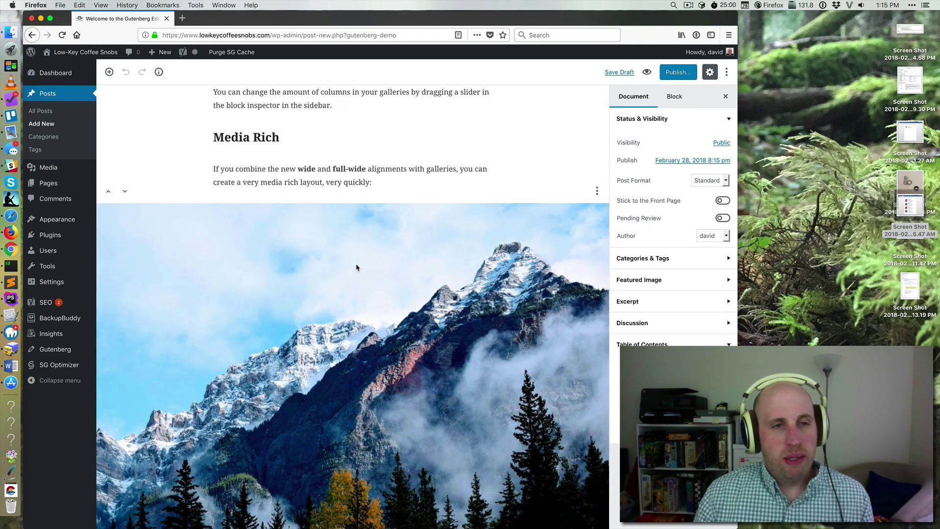
{"action": "scroll", "coordinate": [356, 266], "scroll_direction": "down", "scroll_amount": 10}
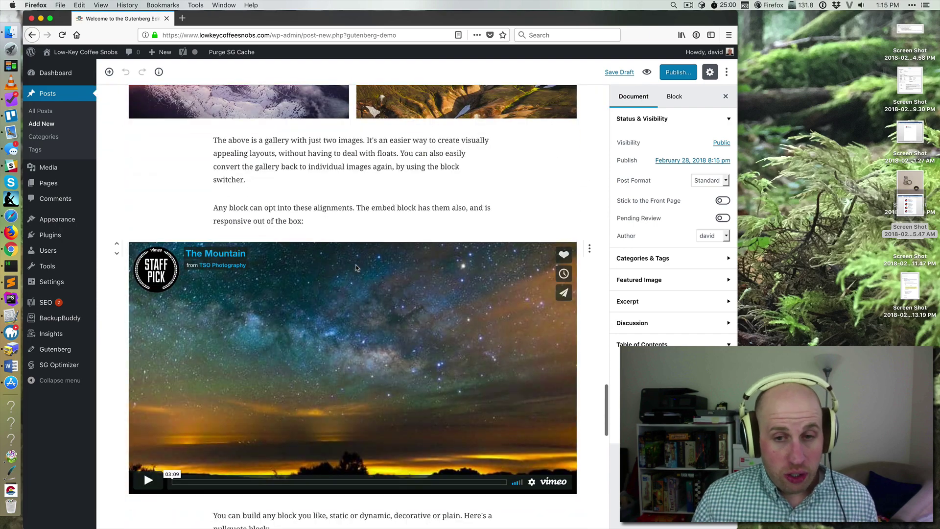
{"action": "scroll", "coordinate": [356, 267], "scroll_direction": "down", "scroll_amount": 8}
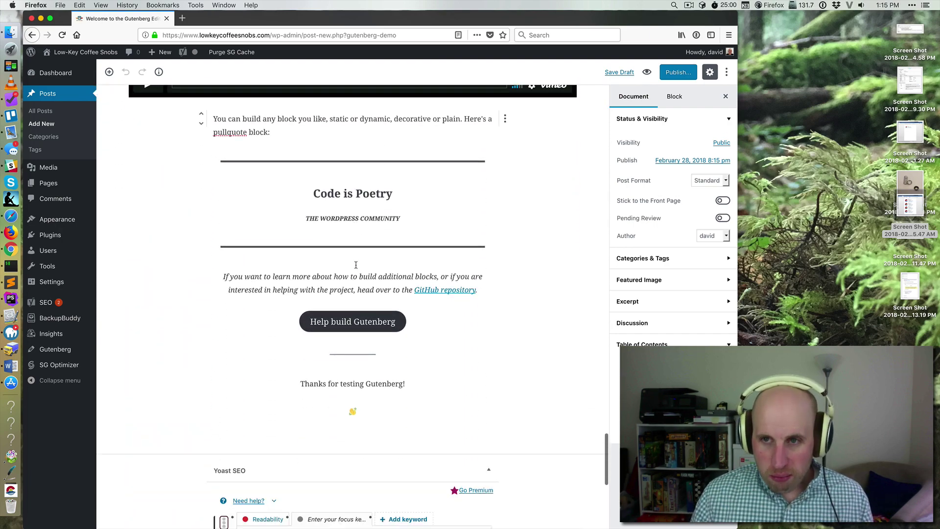
{"action": "scroll", "coordinate": [356, 265], "scroll_direction": "up", "scroll_amount": 15}
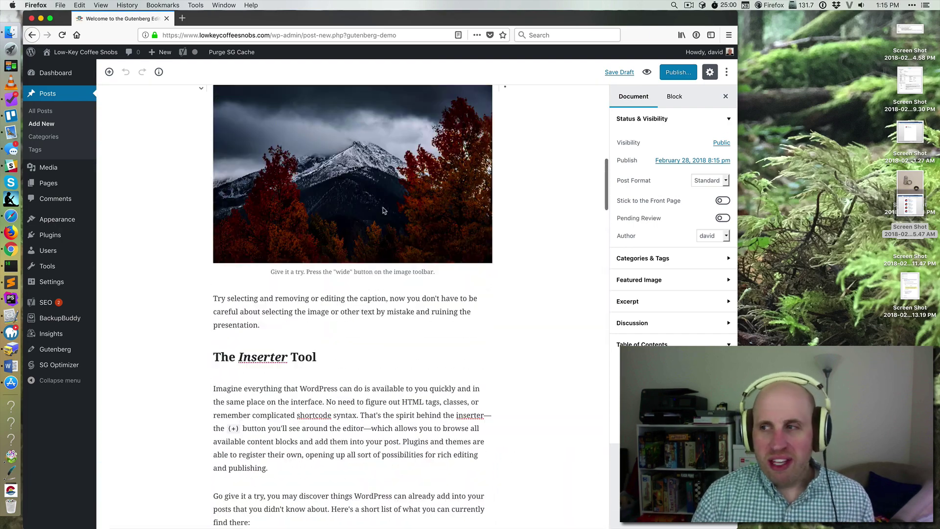
{"action": "scroll", "coordinate": [383, 210], "scroll_direction": "up", "scroll_amount": 2}
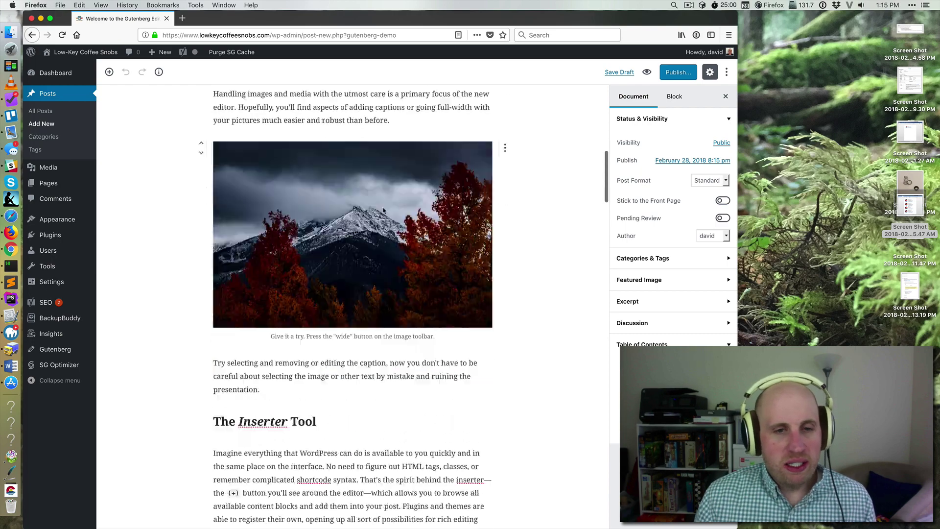
{"action": "scroll", "coordinate": [383, 211], "scroll_direction": "down", "scroll_amount": 10}
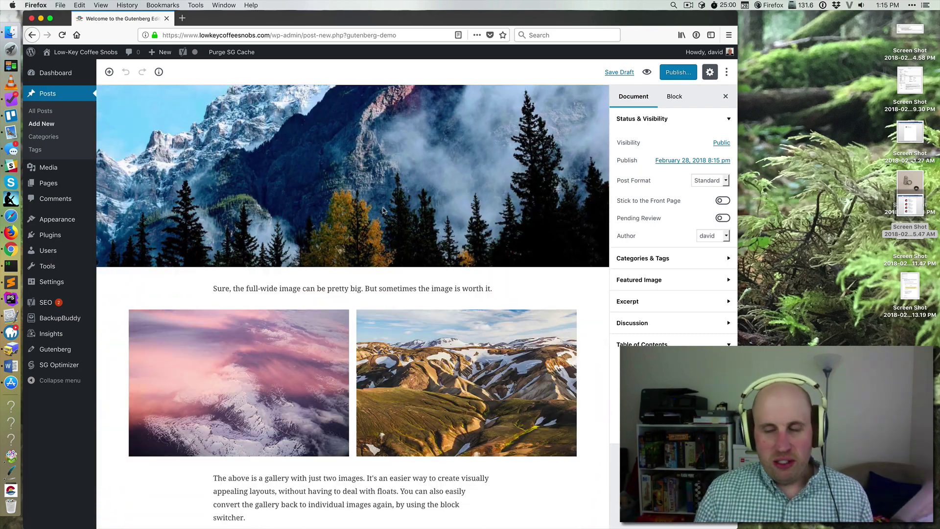
{"action": "scroll", "coordinate": [383, 211], "scroll_direction": "up", "scroll_amount": 2}
{"action": "scroll", "coordinate": [383, 211], "scroll_direction": "down", "scroll_amount": 3}
{"action": "scroll", "coordinate": [372, 211], "scroll_direction": "up", "scroll_amount": 10}
{"action": "scroll", "coordinate": [364, 211], "scroll_direction": "up", "scroll_amount": 1}
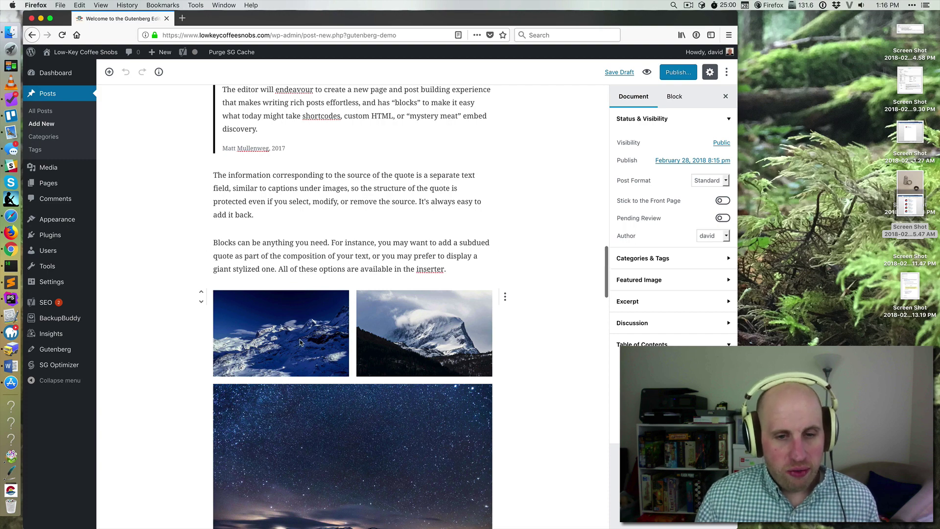
{"action": "scroll", "coordinate": [383, 357], "scroll_direction": "down", "scroll_amount": 5}
{"action": "scroll", "coordinate": [527, 249], "scroll_direction": "up", "scroll_amount": 5}
{"action": "scroll", "coordinate": [380, 180], "scroll_direction": "down", "scroll_amount": 15}
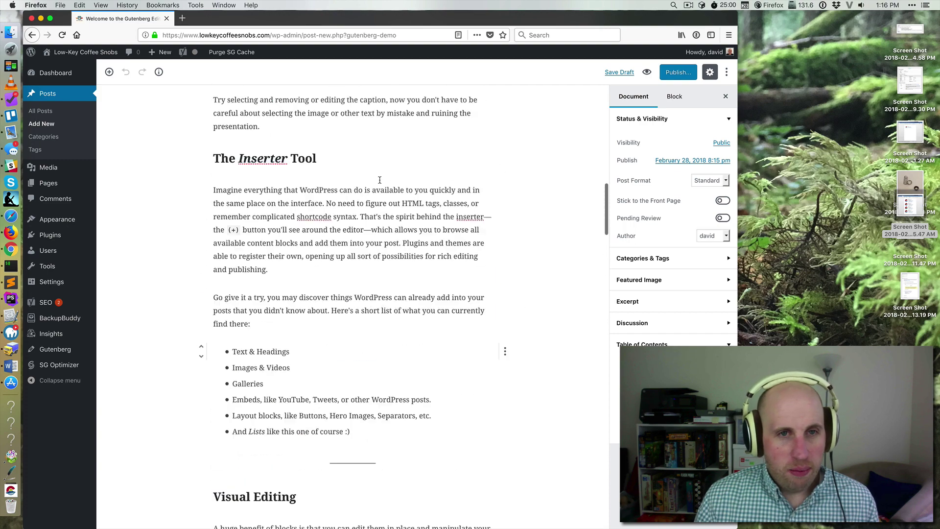
{"action": "scroll", "coordinate": [378, 181], "scroll_direction": "up", "scroll_amount": 20}
{"action": "scroll", "coordinate": [371, 178], "scroll_direction": "up", "scroll_amount": 3}
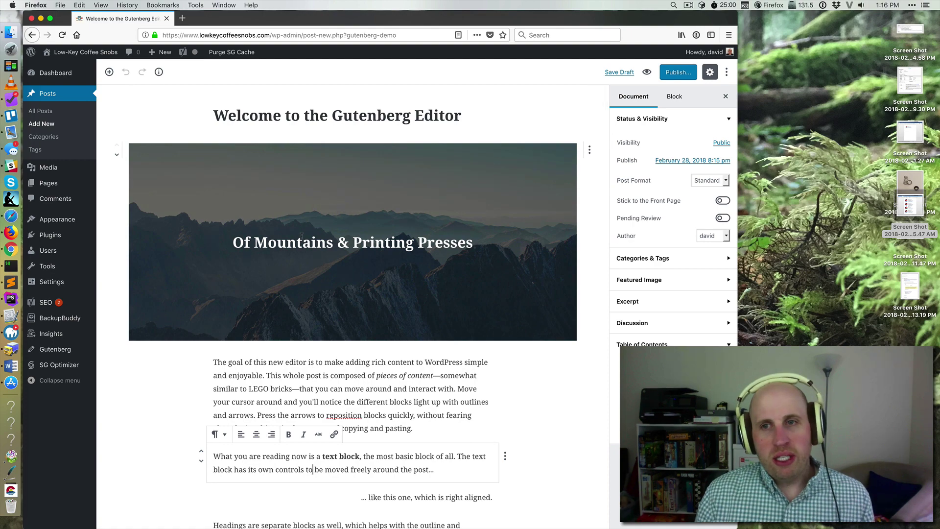
{"action": "left_click", "coordinate": [618, 72]}
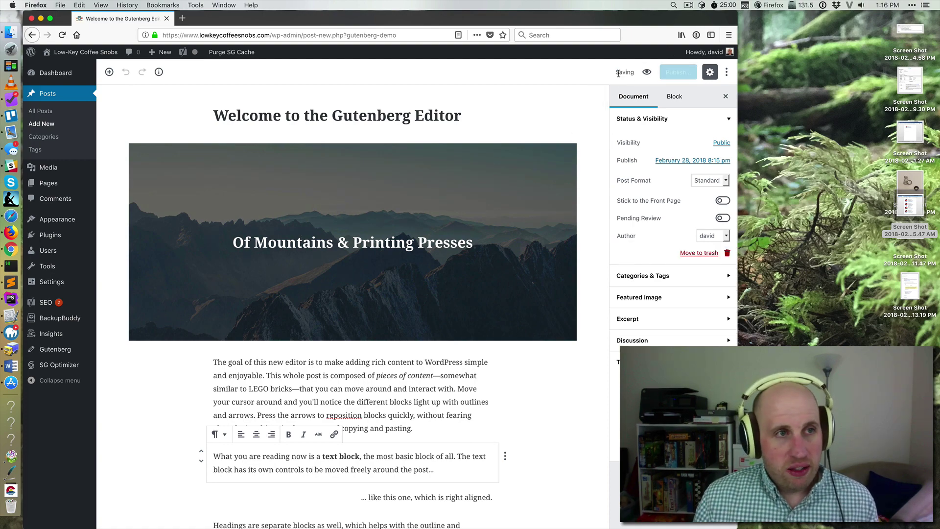
Preview the demo post in a new tab, check the full-wide mountain image's options, then return to the editor.
{"action": "left_click", "coordinate": [647, 72]}
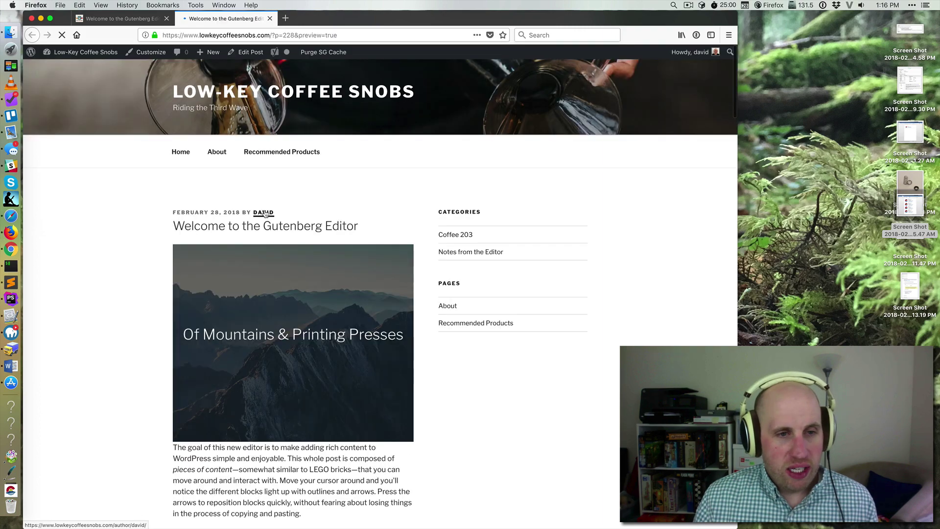
{"action": "scroll", "coordinate": [245, 318], "scroll_direction": "down", "scroll_amount": 5}
{"action": "scroll", "coordinate": [257, 345], "scroll_direction": "up", "scroll_amount": 5}
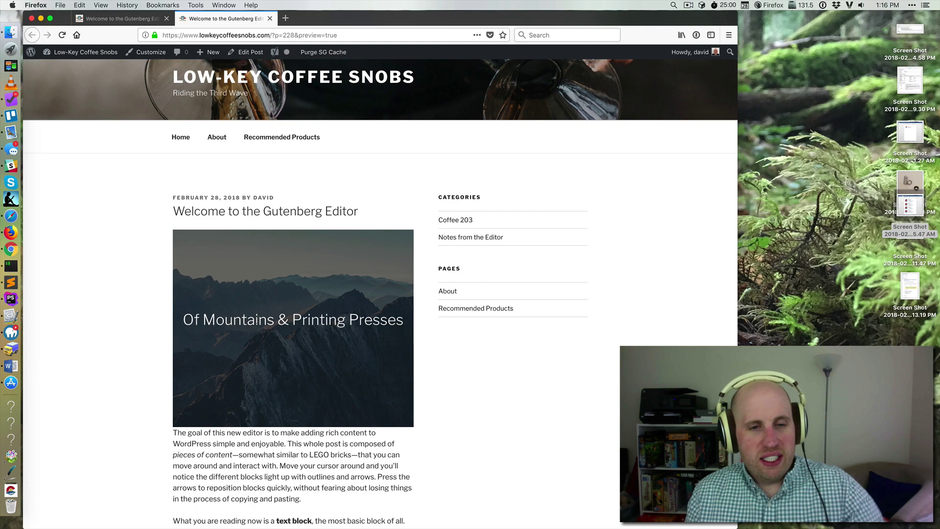
{"action": "scroll", "coordinate": [257, 321], "scroll_direction": "down", "scroll_amount": 15}
{"action": "scroll", "coordinate": [258, 324], "scroll_direction": "down", "scroll_amount": 20}
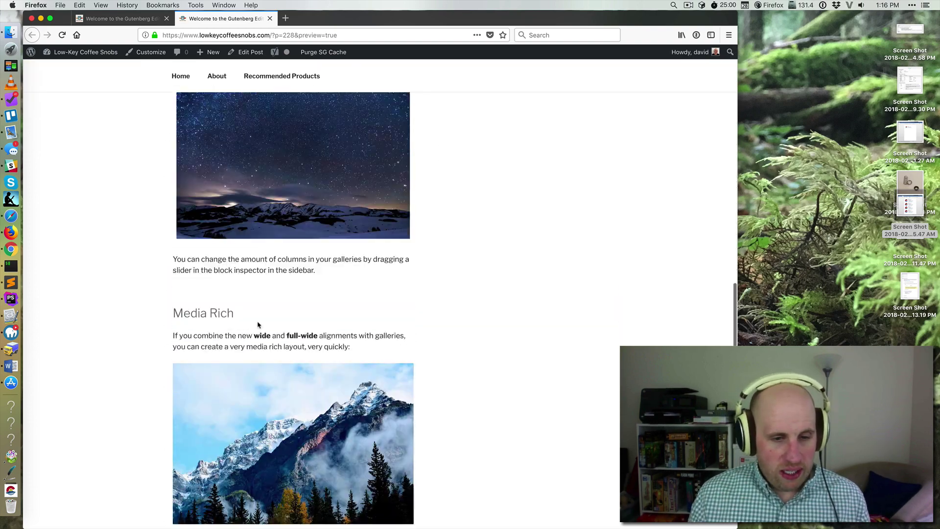
{"action": "scroll", "coordinate": [258, 325], "scroll_direction": "up", "scroll_amount": 10}
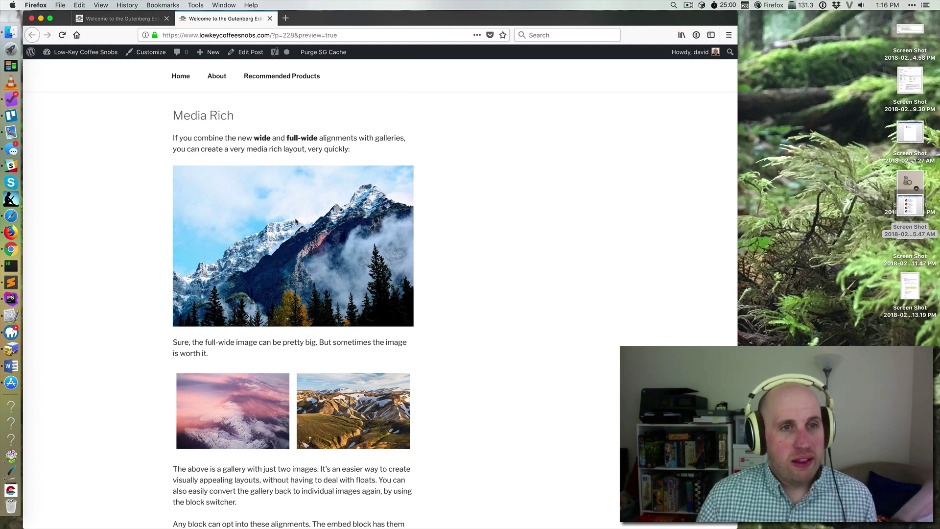
{"action": "right_click", "coordinate": [295, 221]}
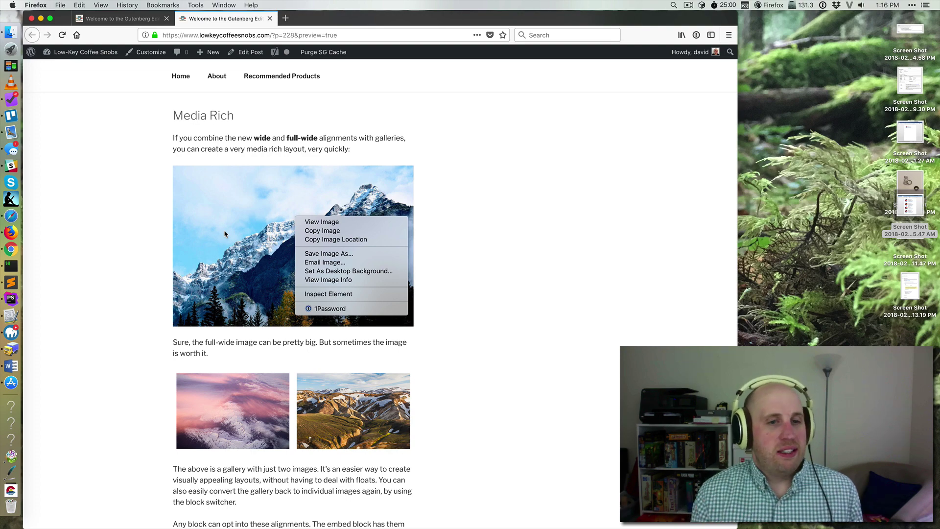
{"action": "left_click", "coordinate": [523, 275]}
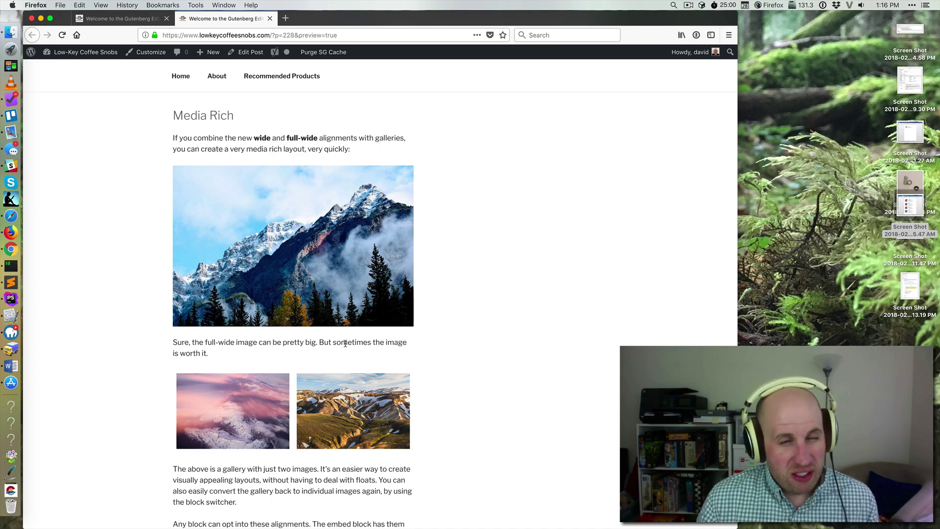
{"action": "scroll", "coordinate": [331, 339], "scroll_direction": "down", "scroll_amount": 3}
{"action": "scroll", "coordinate": [331, 339], "scroll_direction": "up", "scroll_amount": 10}
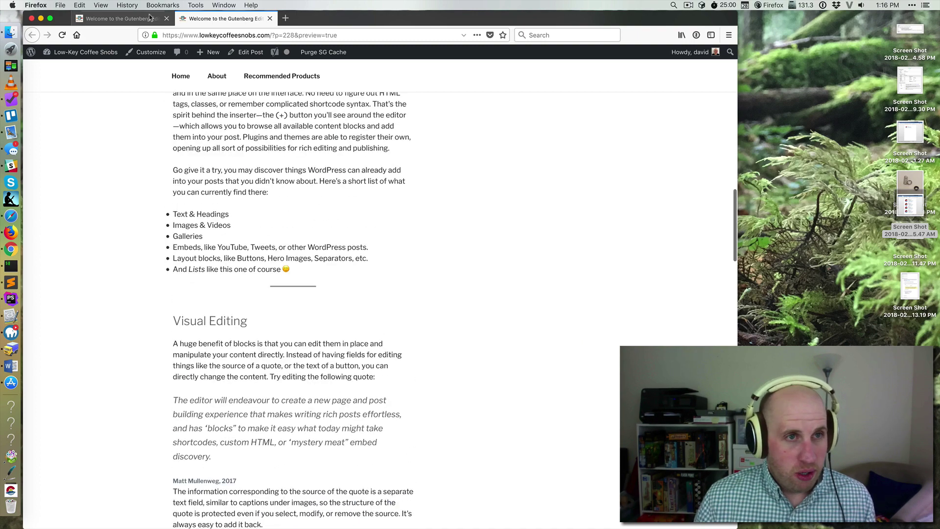
{"action": "left_click", "coordinate": [145, 19]}
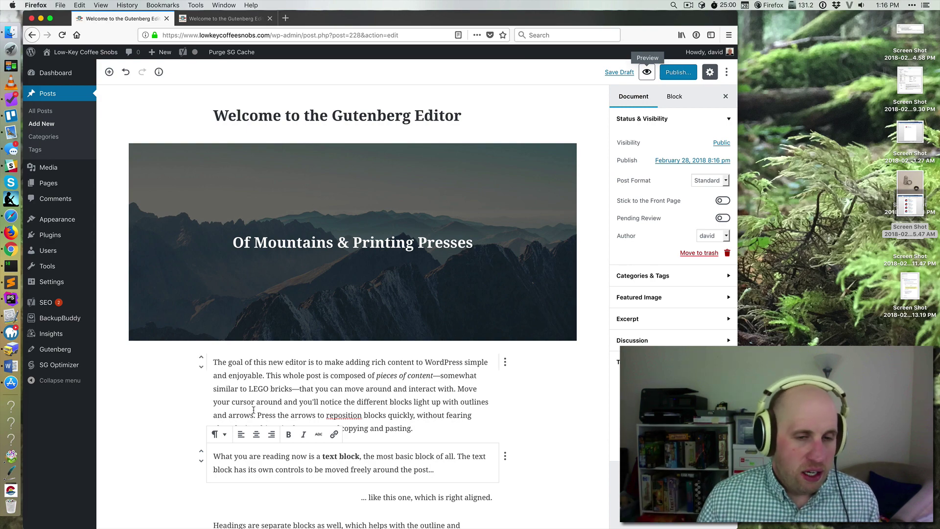
Select the demo's cover image block, then go to Posts > All Posts.
{"action": "left_click", "coordinate": [263, 302]}
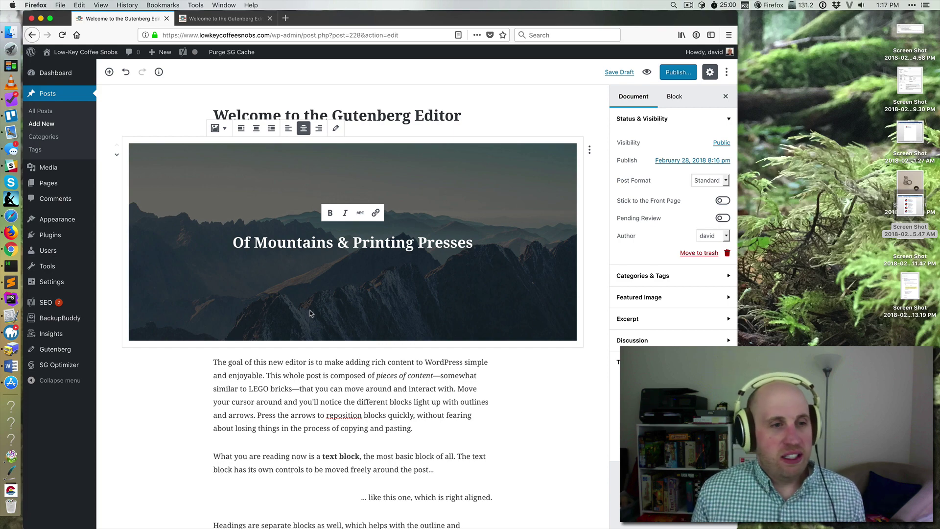
{"action": "left_click", "coordinate": [44, 112]}
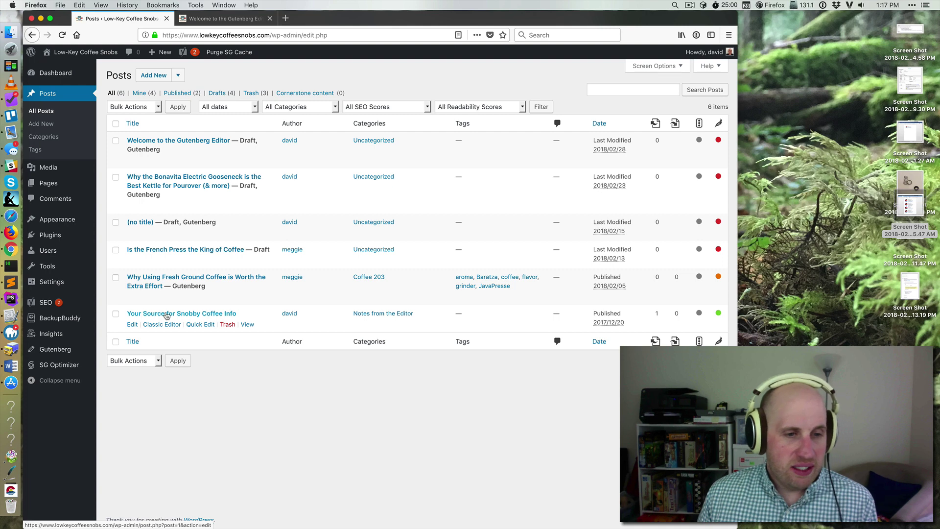
Open 'Your Source for Snobby Coffee Info', leave the page, and reopen it with the Classic Editor link.
{"action": "left_click", "coordinate": [165, 313]}
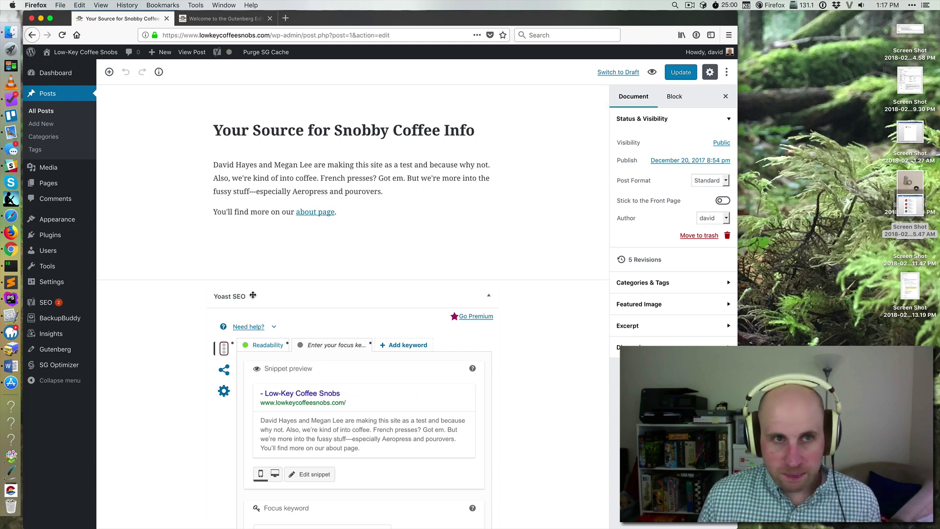
{"action": "left_click", "coordinate": [45, 111]}
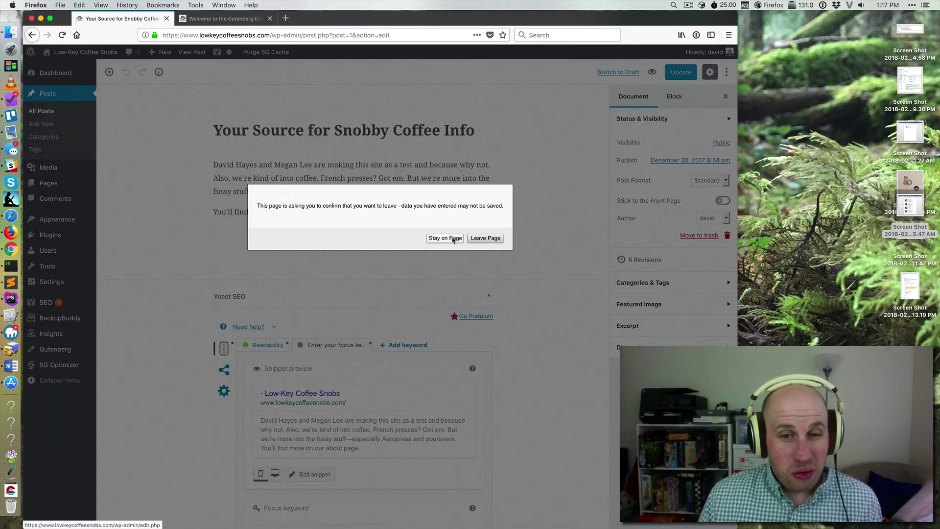
{"action": "left_click", "coordinate": [483, 238]}
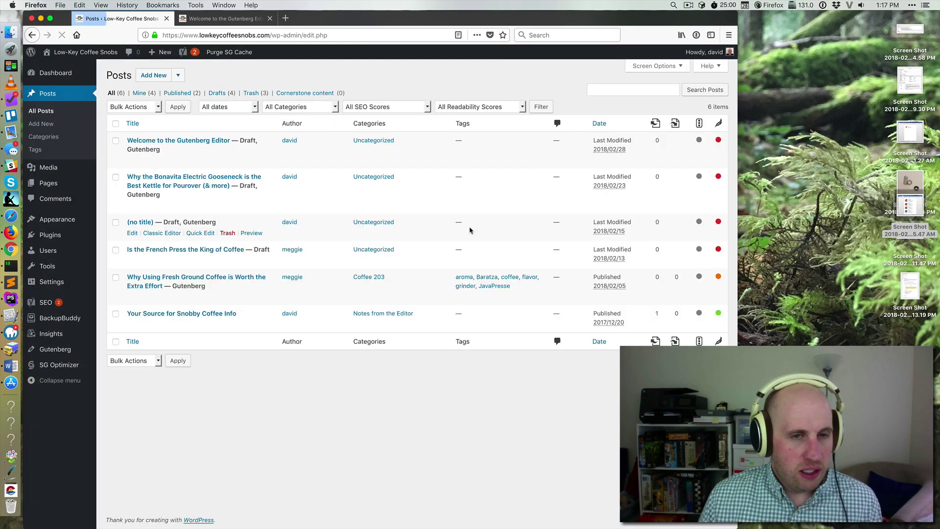
{"action": "left_click", "coordinate": [158, 324]}
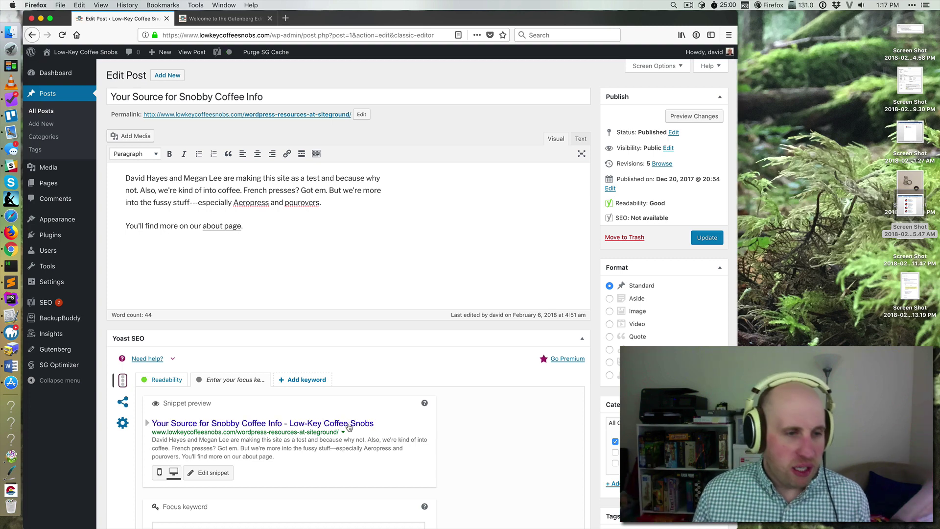
Under Plugins > Add New, search the plugin directory for 'classic editor'.
{"action": "mouse_move", "coordinate": [56, 236]}
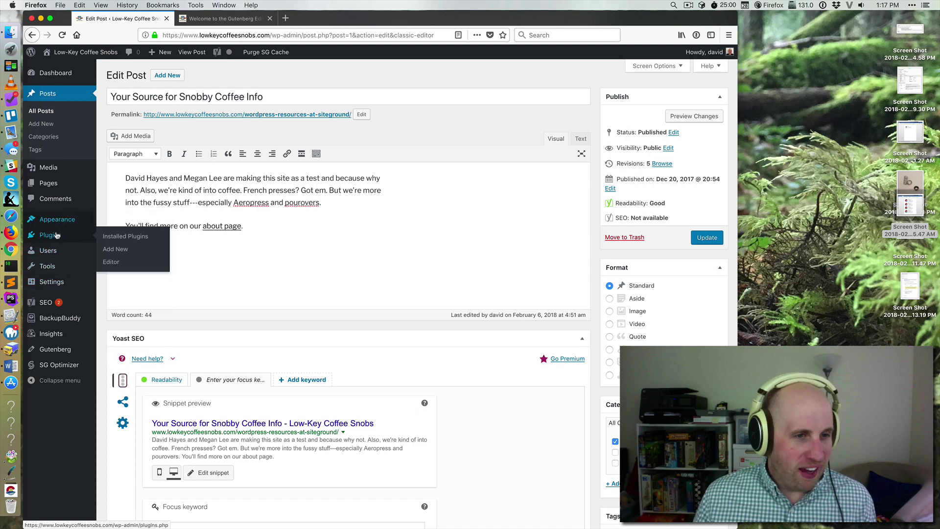
{"action": "left_click", "coordinate": [115, 249]}
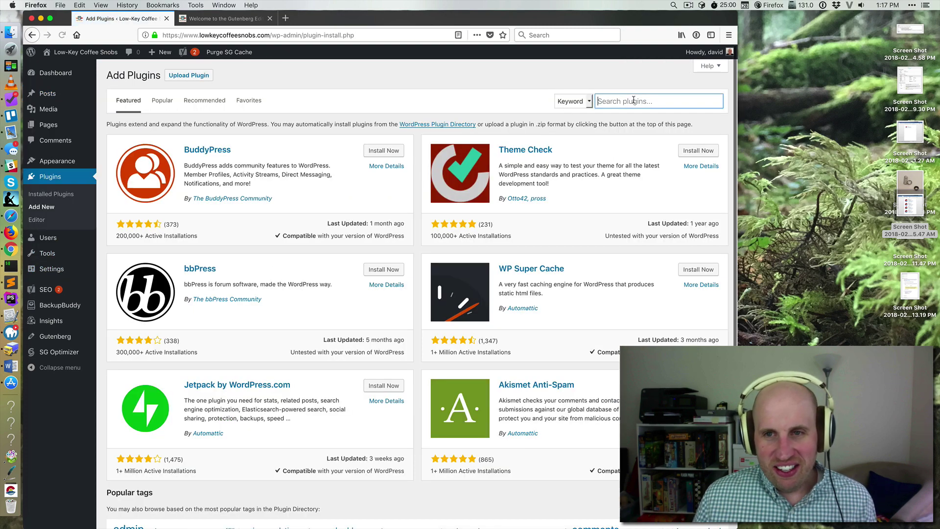
{"action": "type", "text": "classic editor"}
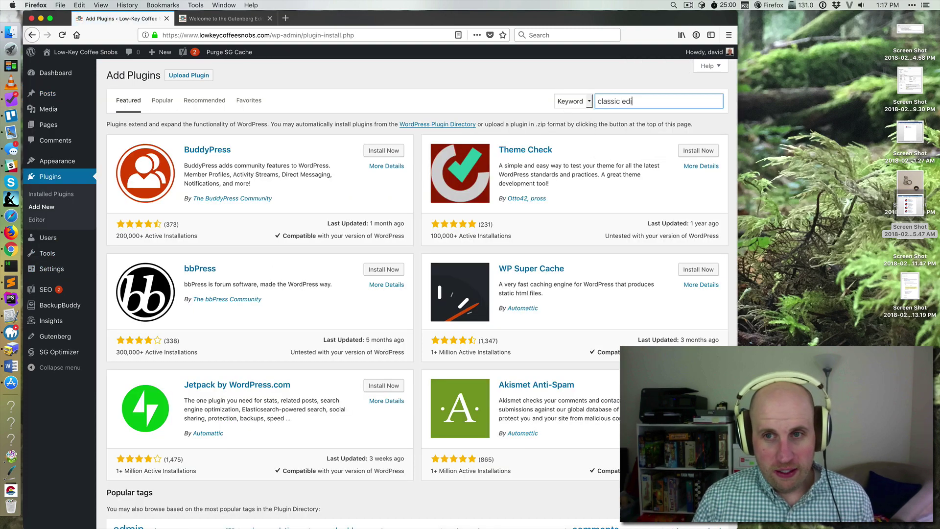